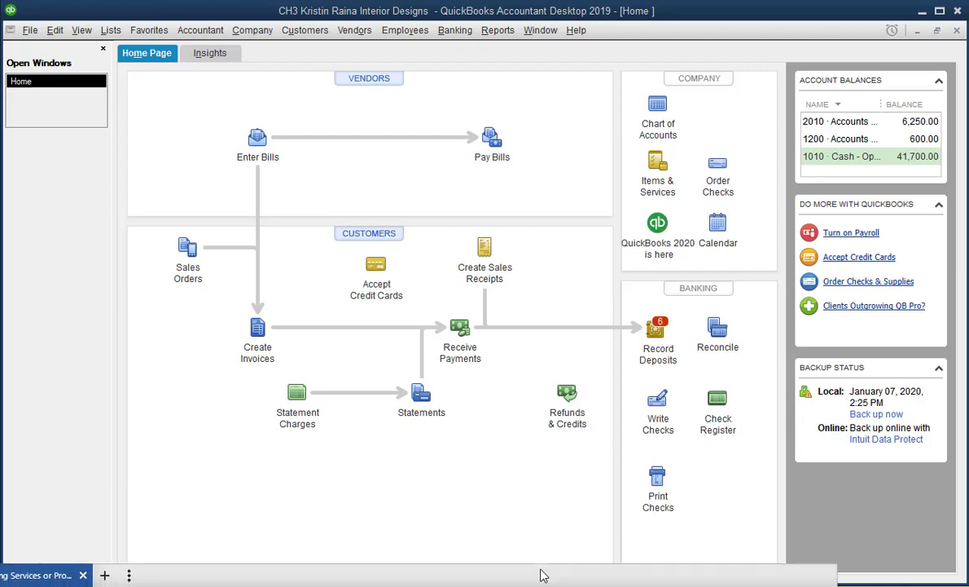
- Switch to Word and review the sales flowchart in Selling Services or Products--Processing Steps.docx, moving the document out of view when finished
drag(570, 574, 634, 95)
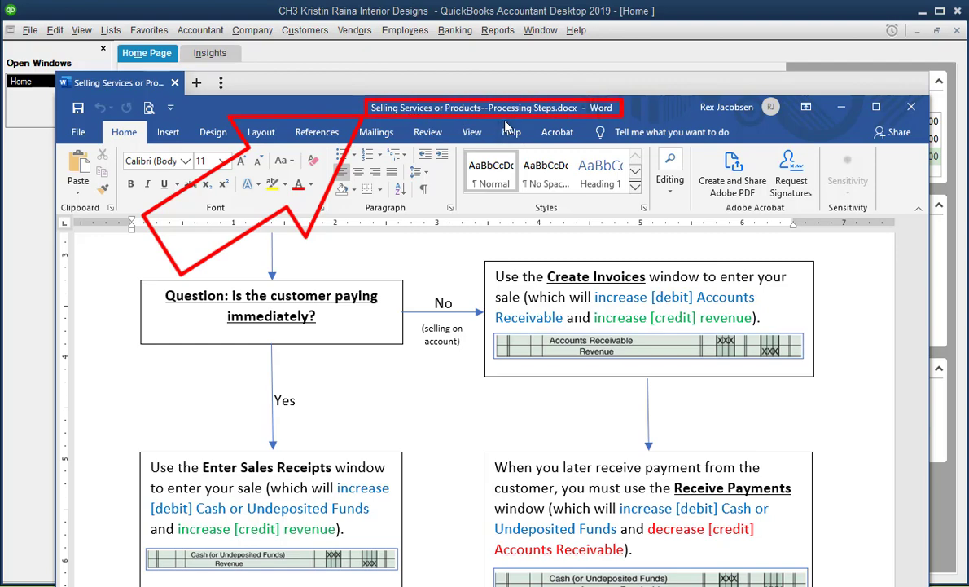
scroll(557, 159, down, 4)
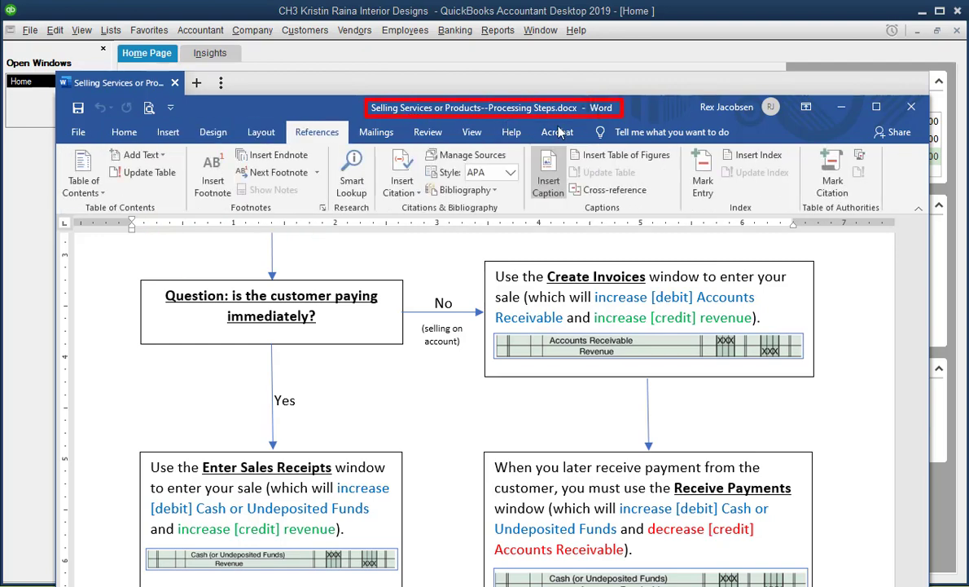
scroll(642, 121, up, 4)
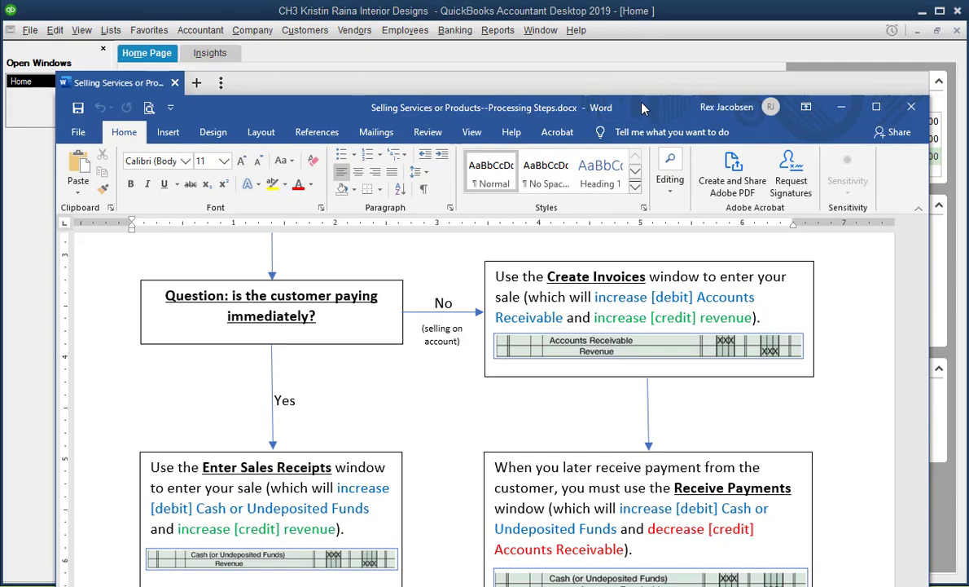
drag(642, 107, 641, 0)
scroll(451, 205, down, 1)
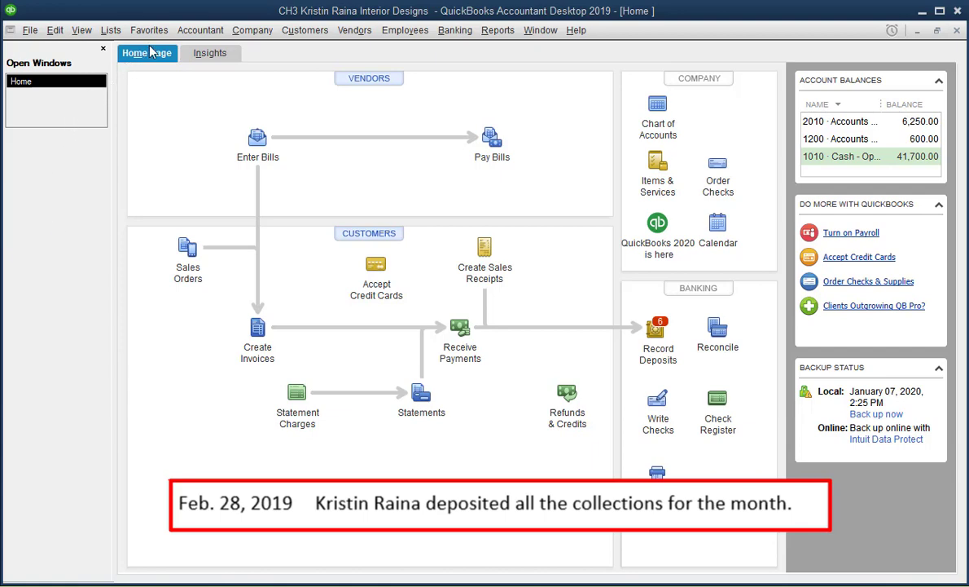
- Open the register of the 1250 Undeposited Funds account from the Chart of Accounts
click(109, 30)
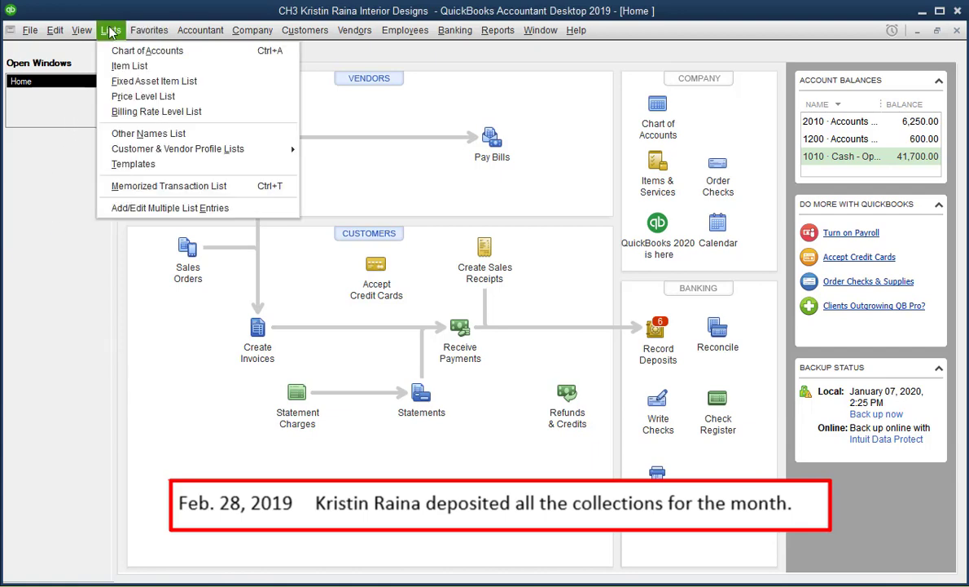
click(203, 54)
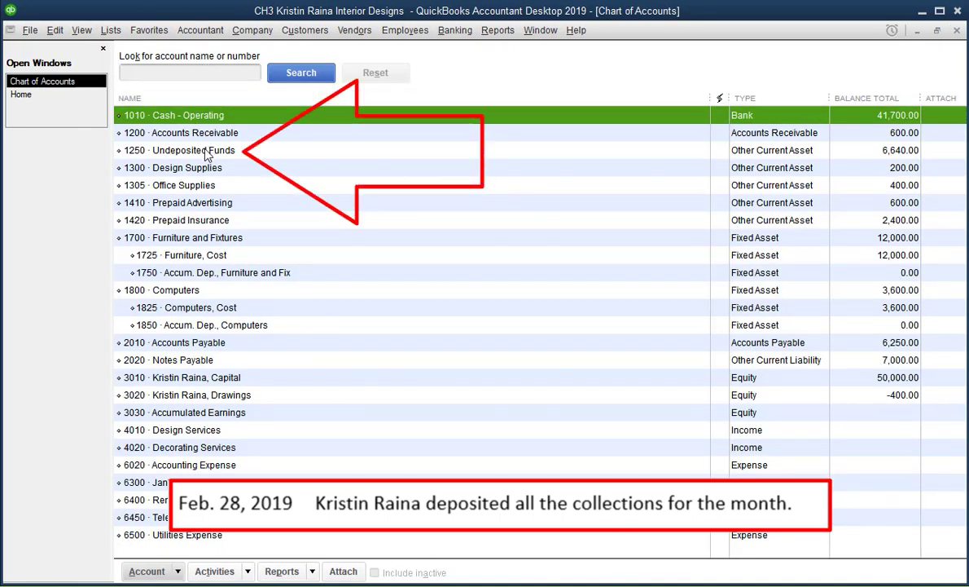
click(243, 151)
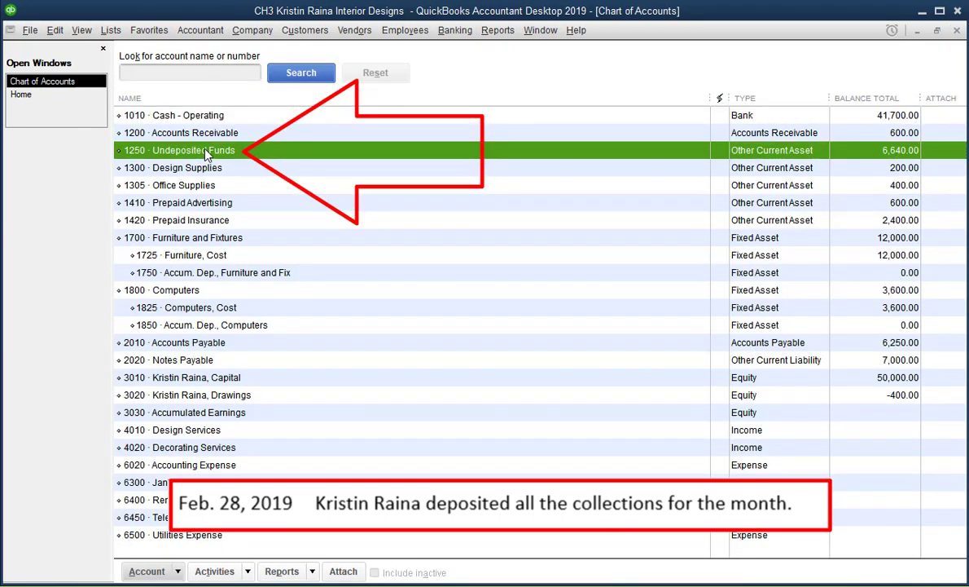
double_click(855, 151)
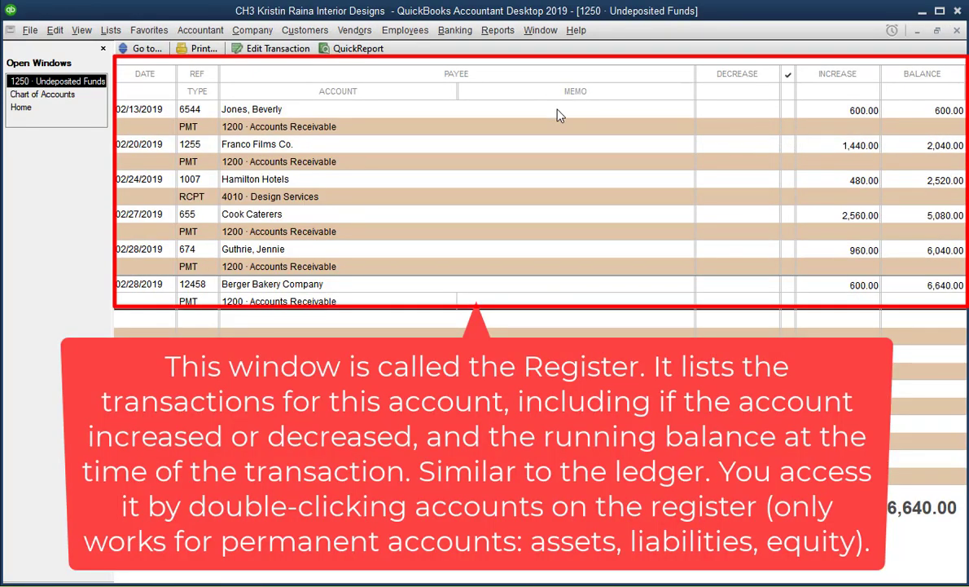
- Examine each Undeposited Funds transaction's increase and running balance, and close the register and the Chart of Accounts
click(580, 117)
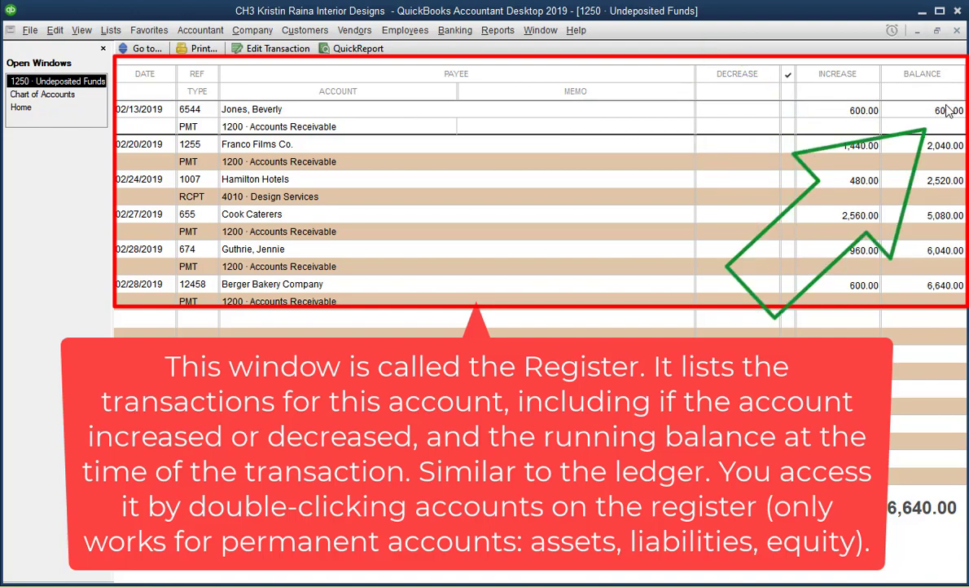
click(552, 156)
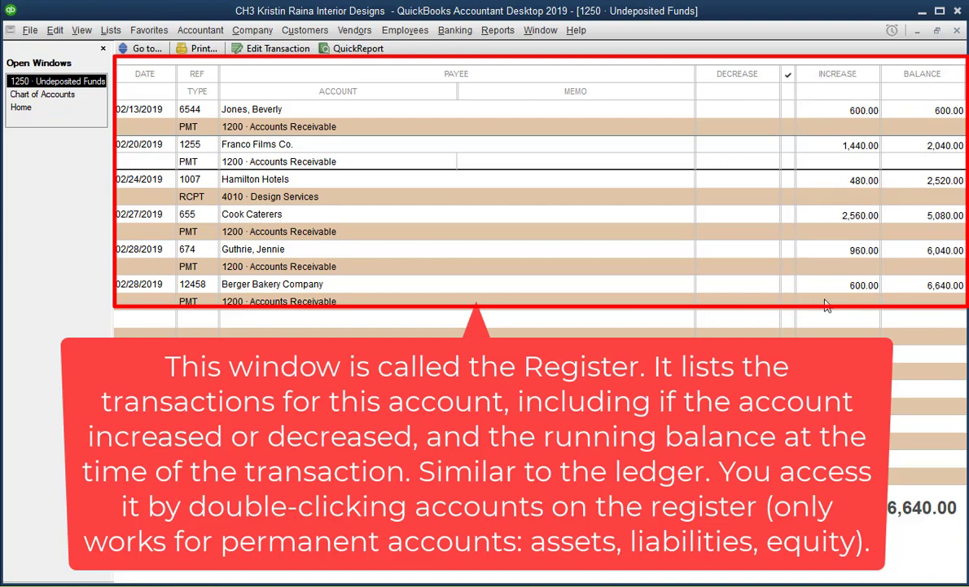
click(879, 194)
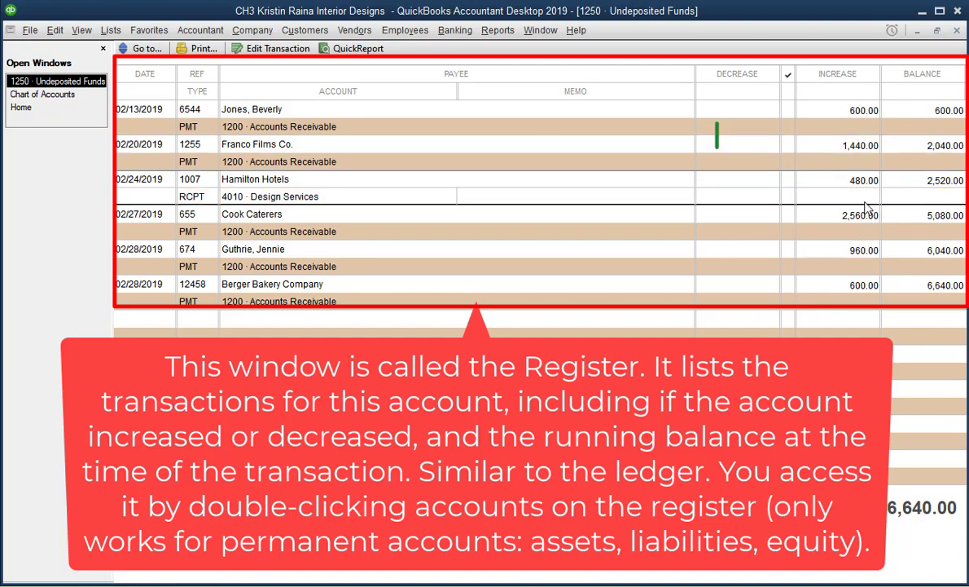
click(864, 223)
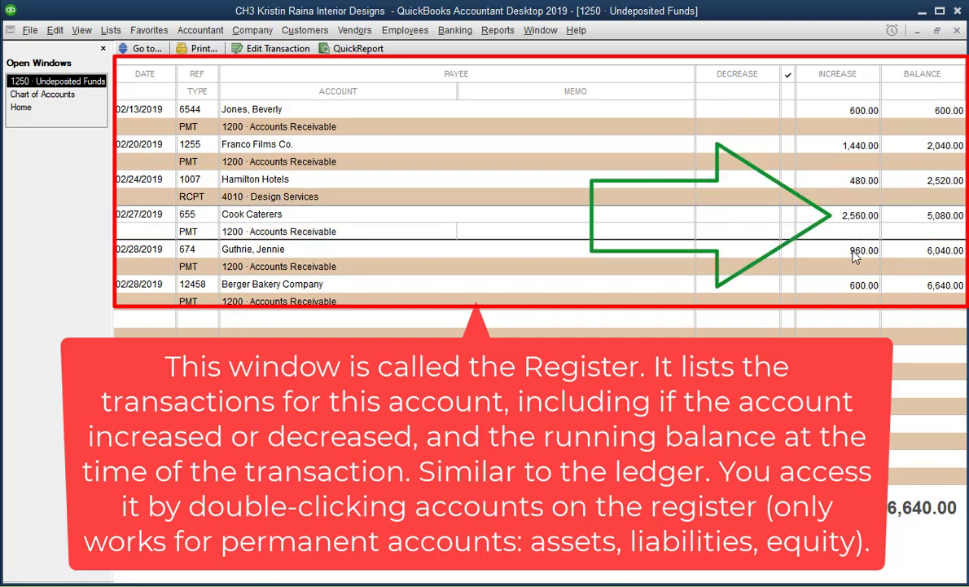
click(855, 257)
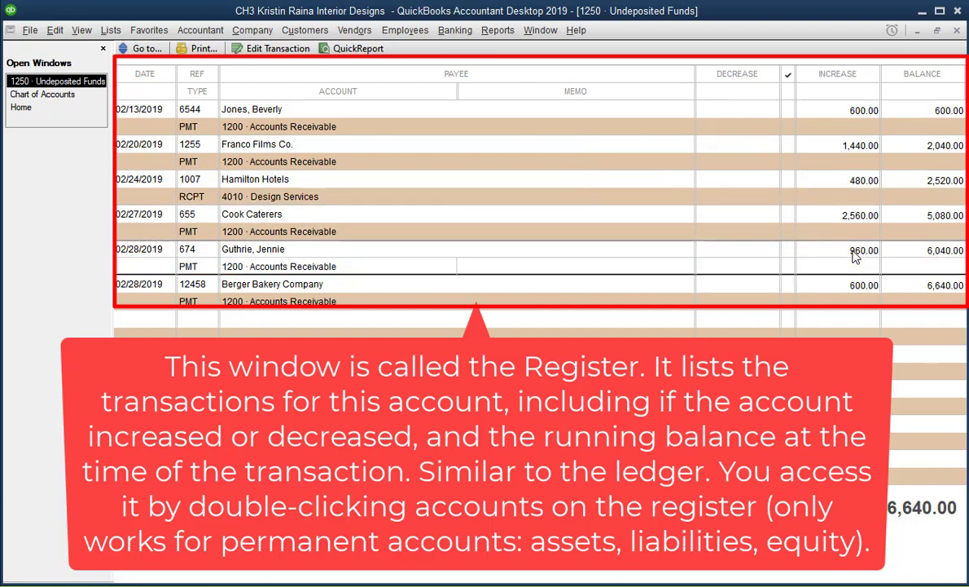
click(854, 289)
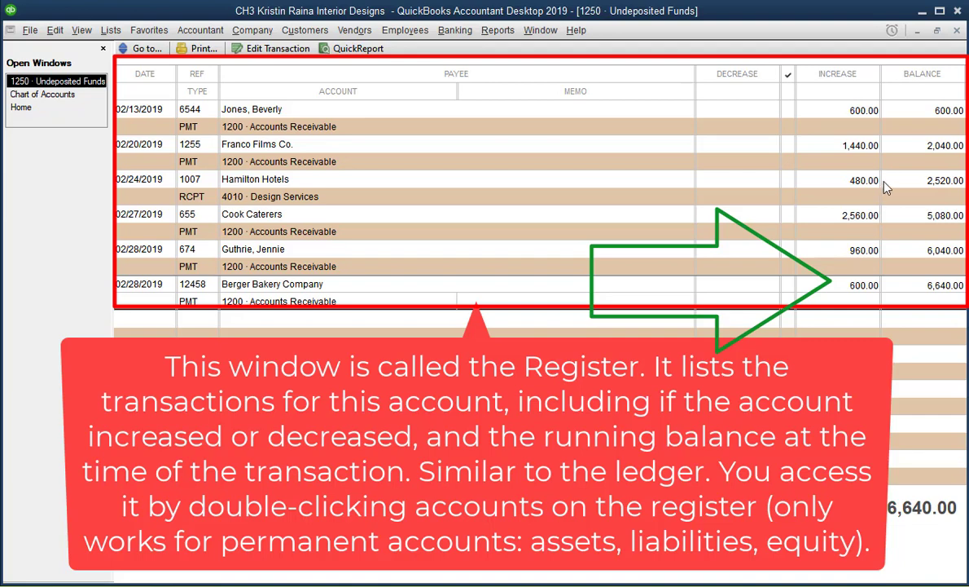
click(958, 35)
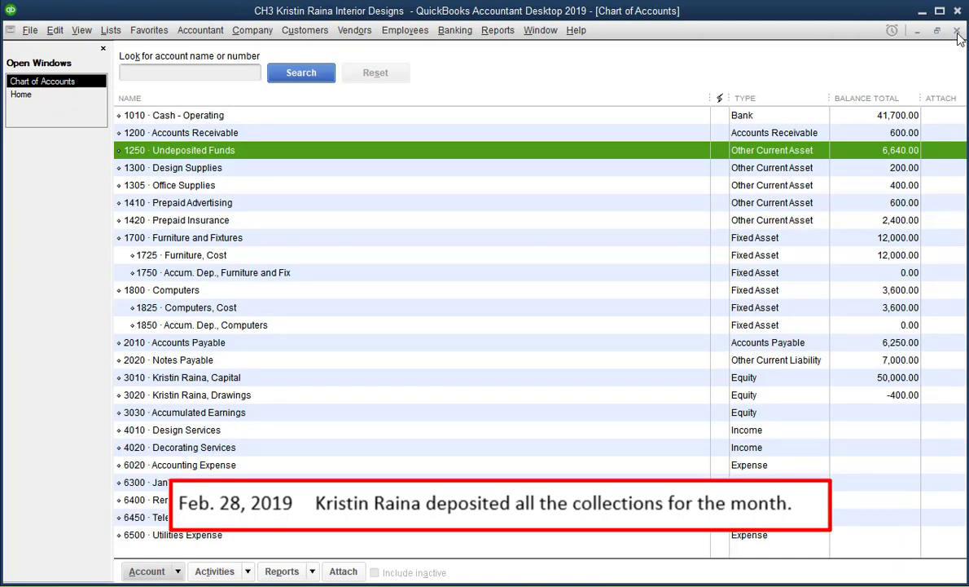
click(958, 33)
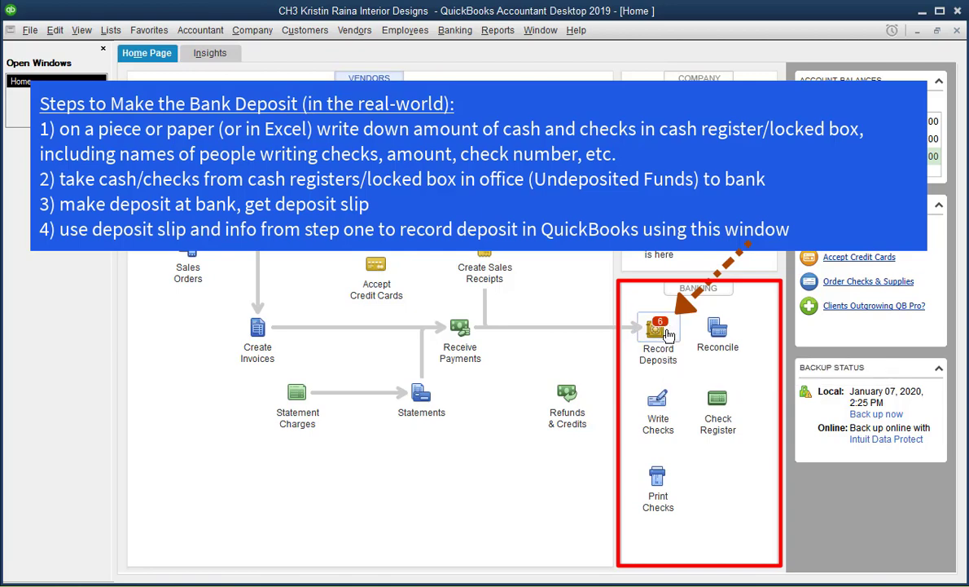
- Start a bank deposit with the list of payments to deposit, moving the Payments to Deposit dialog slightly up
click(666, 332)
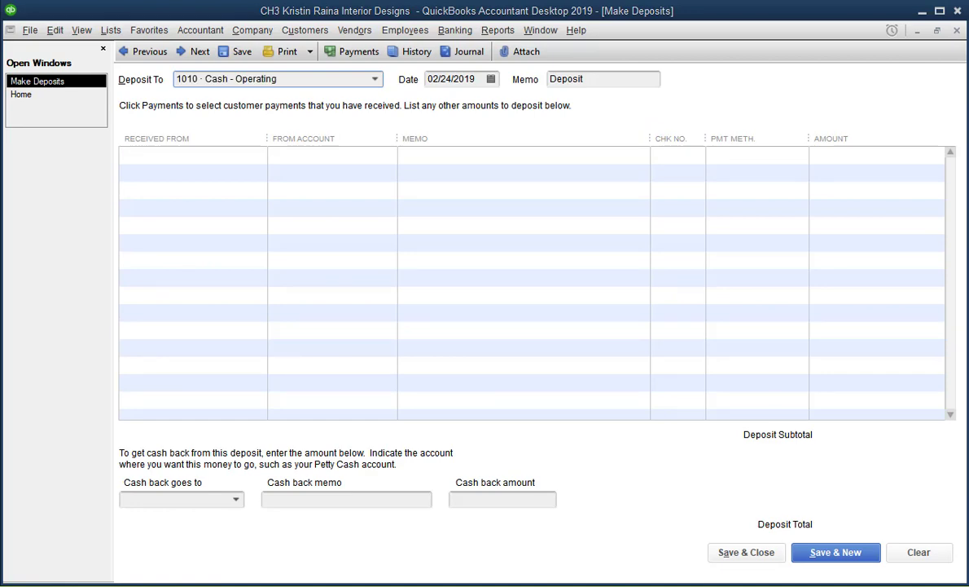
drag(1, 4, 599, 67)
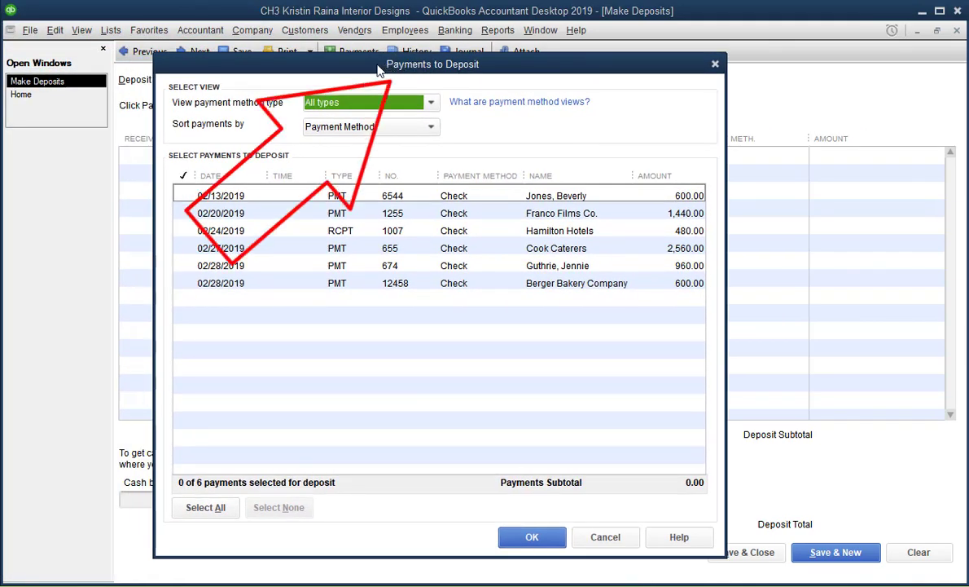
drag(379, 69, 378, 65)
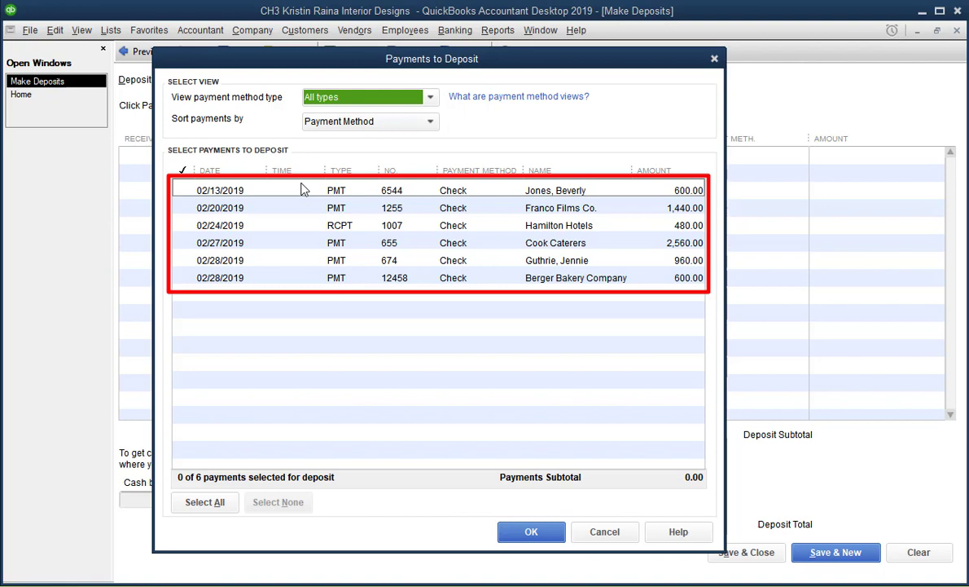
- Mark the 02/13, 02/24, 02/27 and first 02/28 payments for deposit, and unmark them again
click(228, 191)
click(218, 225)
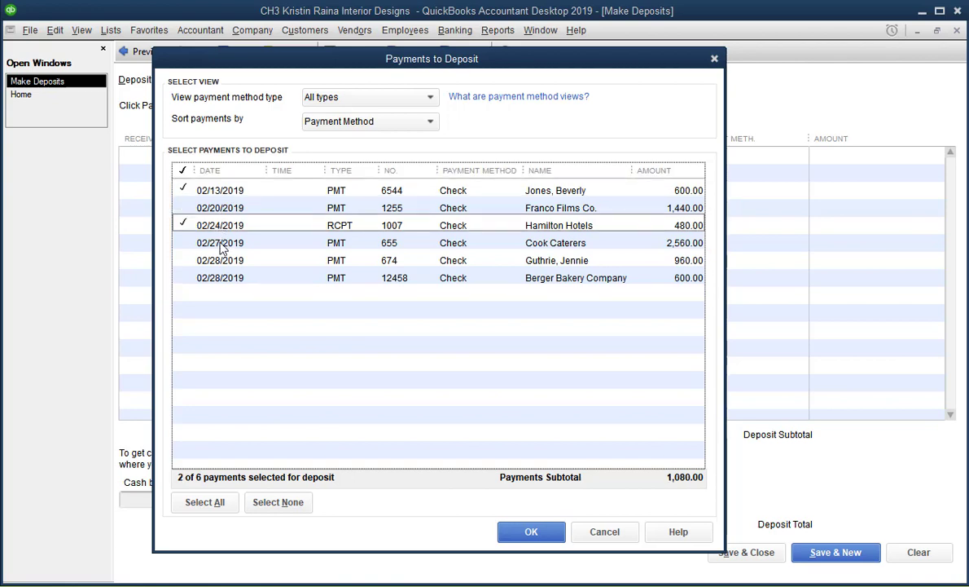
click(218, 243)
click(220, 259)
click(216, 190)
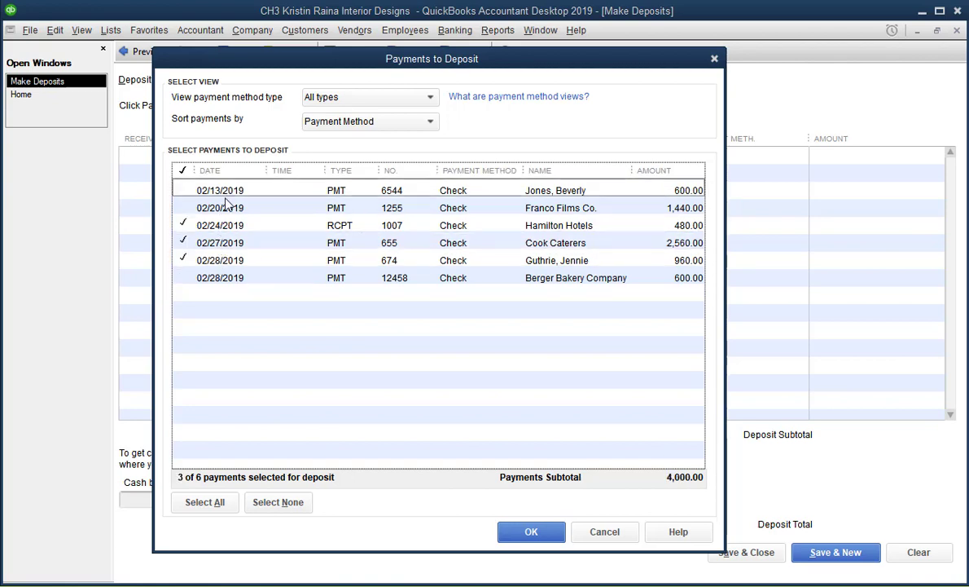
click(227, 226)
click(218, 243)
click(218, 260)
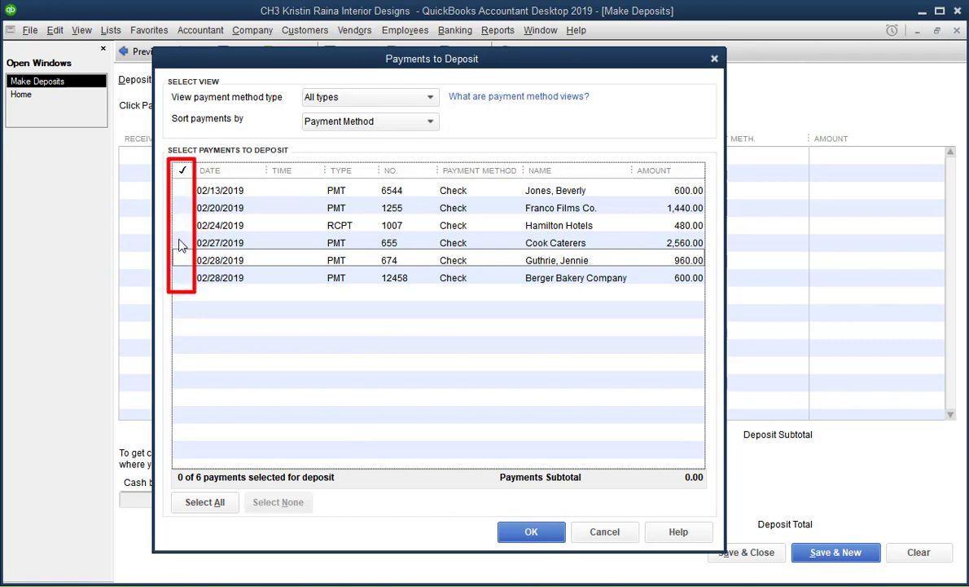
- Mark all six payments for deposit one at a time, and unmark each of them again
click(183, 190)
click(183, 207)
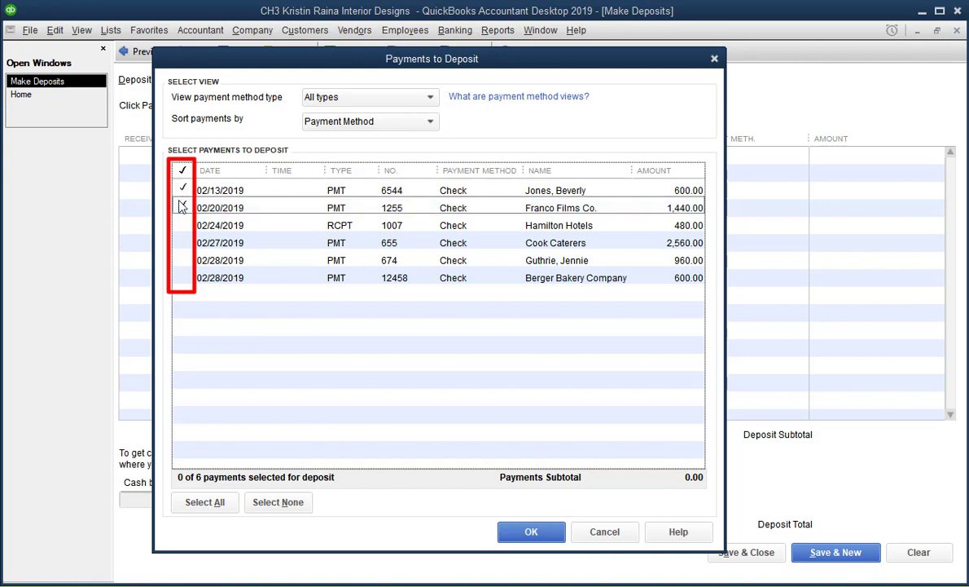
click(183, 243)
click(183, 260)
click(184, 278)
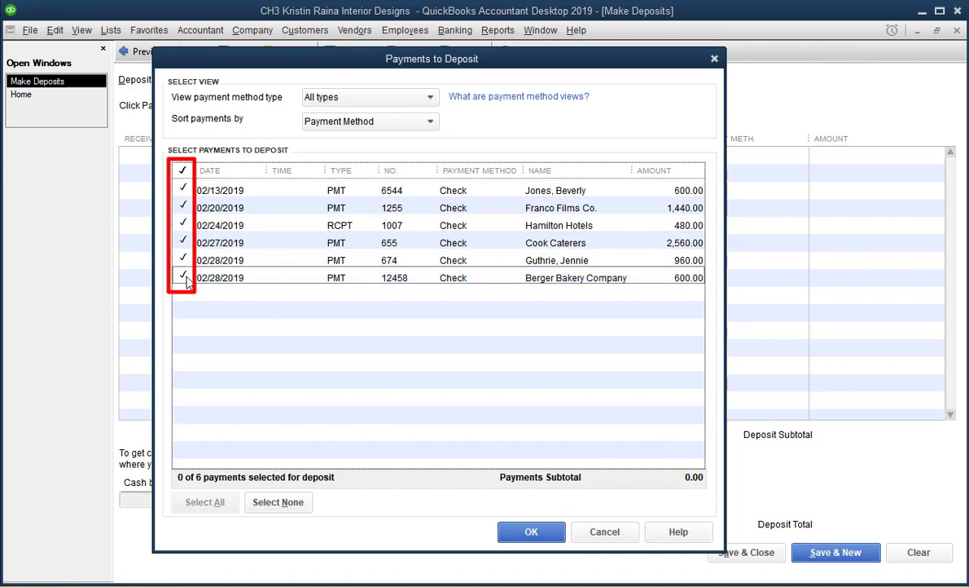
click(182, 191)
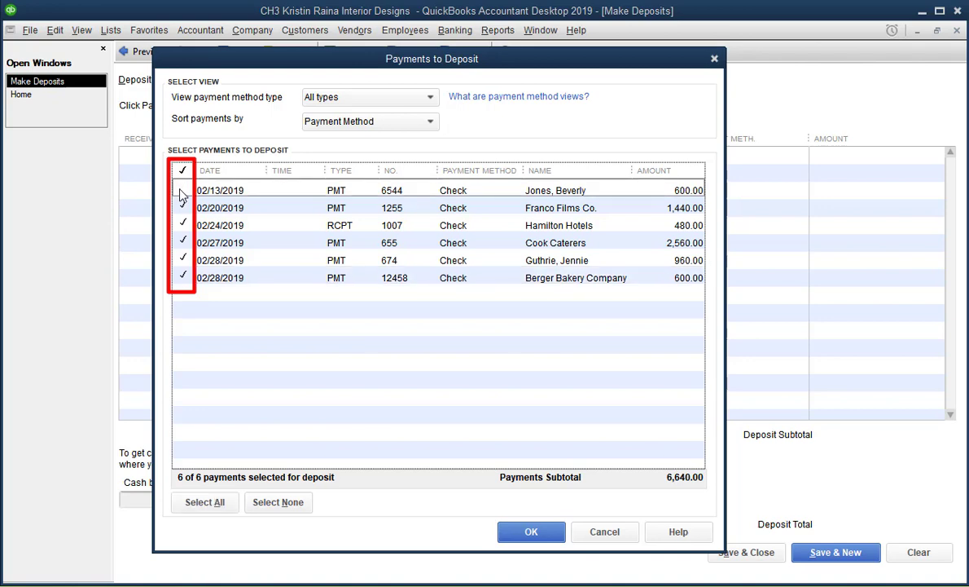
click(183, 207)
click(182, 225)
click(183, 243)
click(183, 260)
click(181, 277)
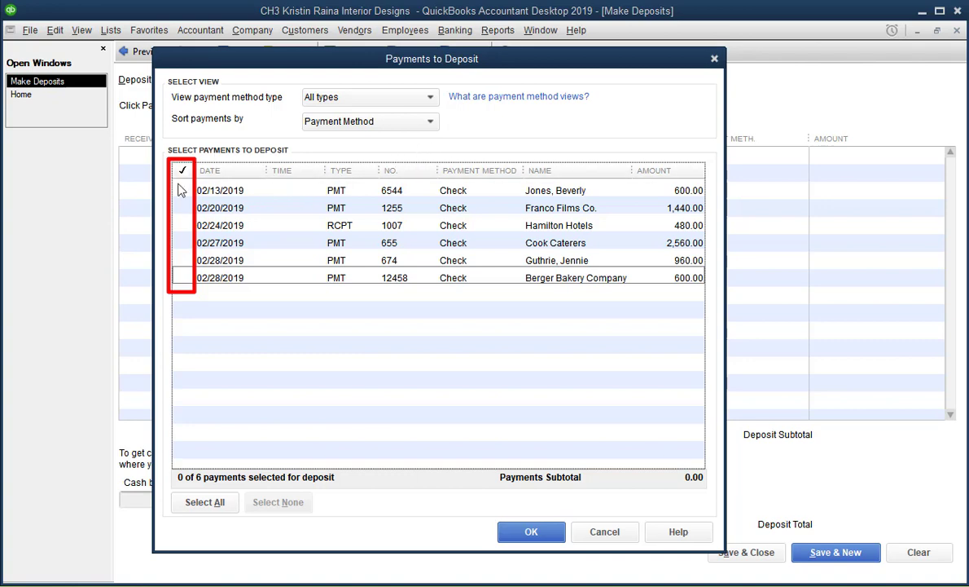
- Try selecting and clearing all payments at once, and cancel the payment selection
click(205, 503)
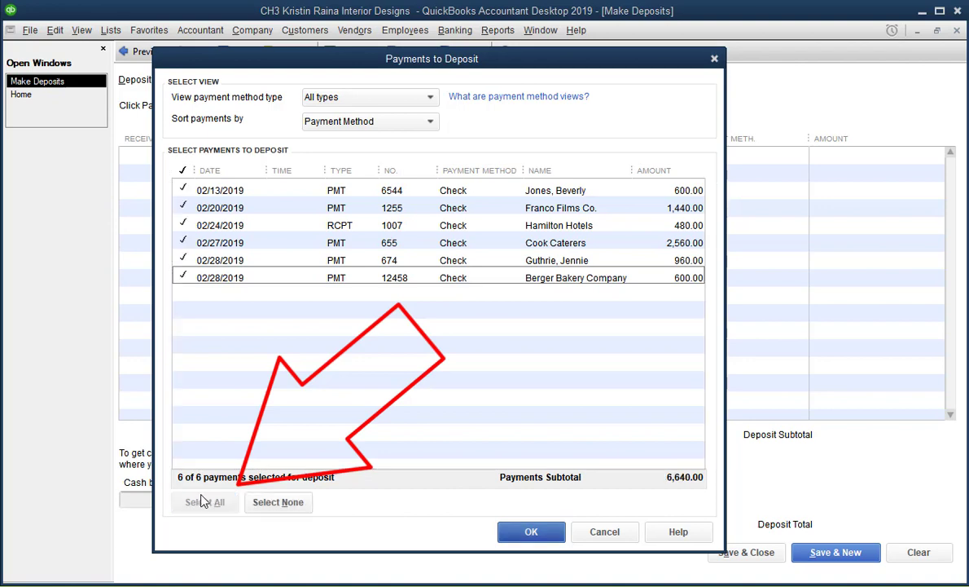
click(291, 505)
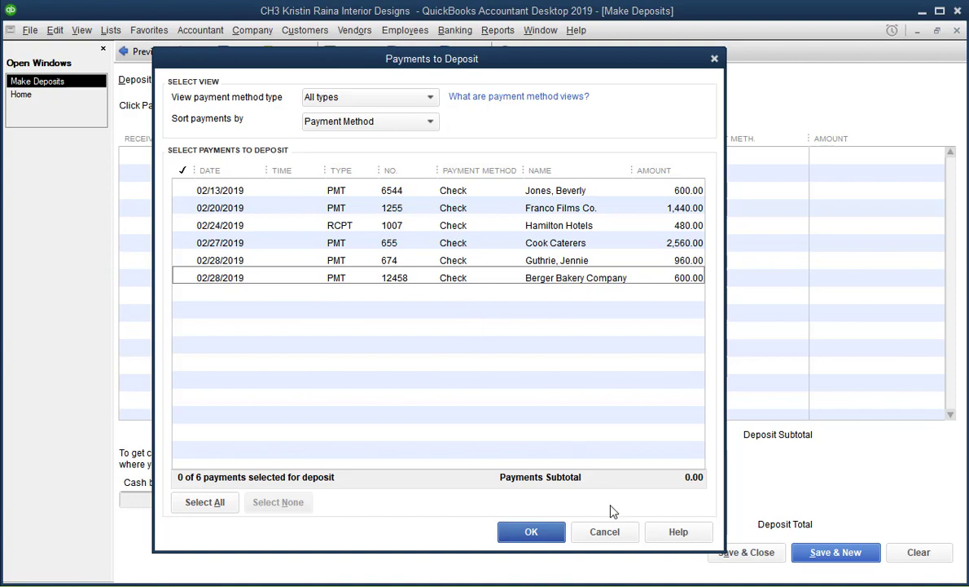
click(611, 533)
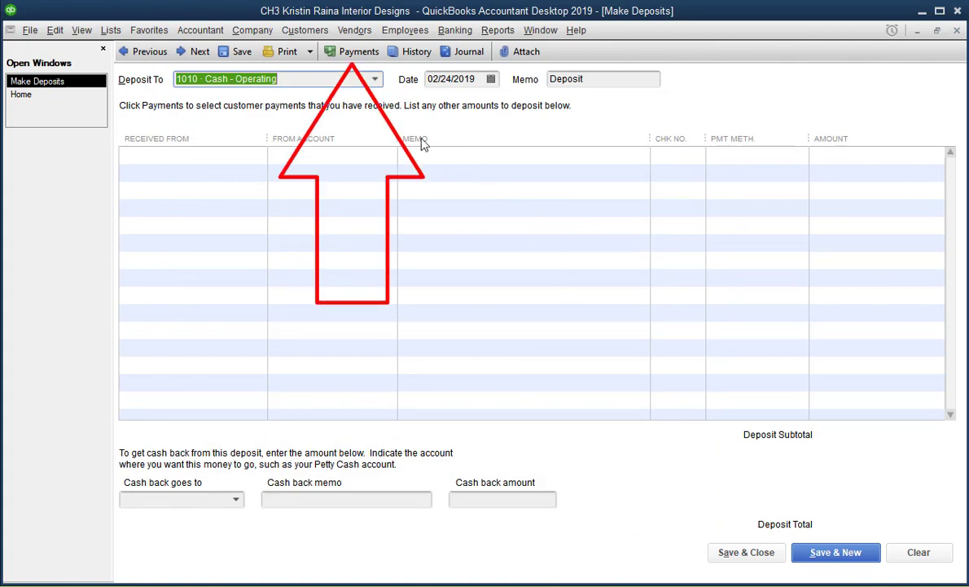
- Reopen the list of payments to deposit and add all six payments to the deposit
click(361, 53)
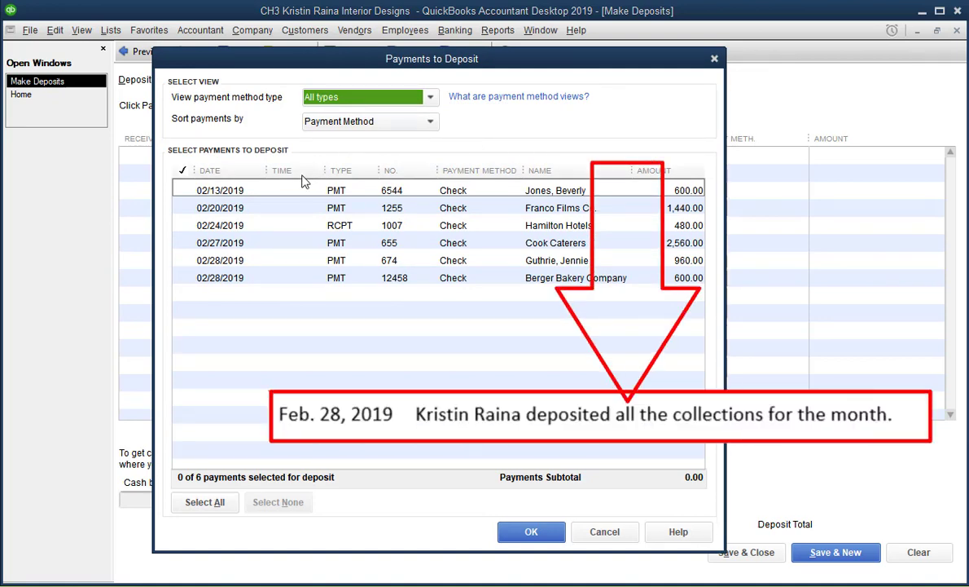
click(218, 505)
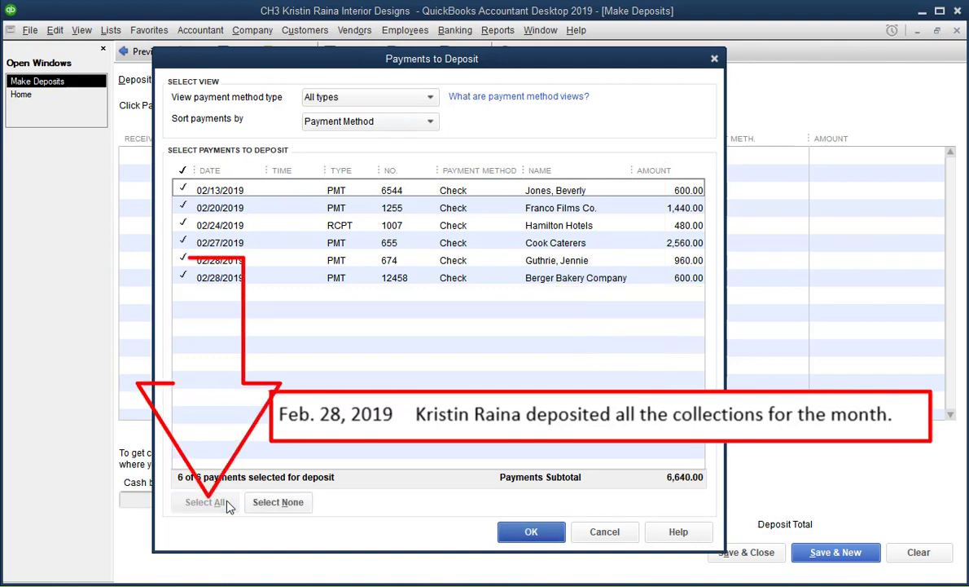
click(531, 532)
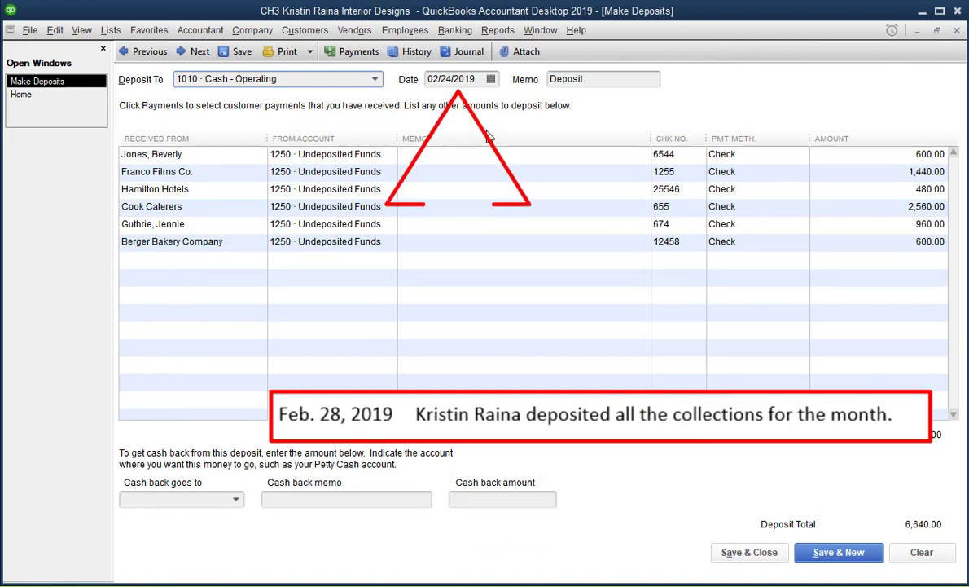
- Date the deposit 02/28/2019, and save and close it
click(491, 81)
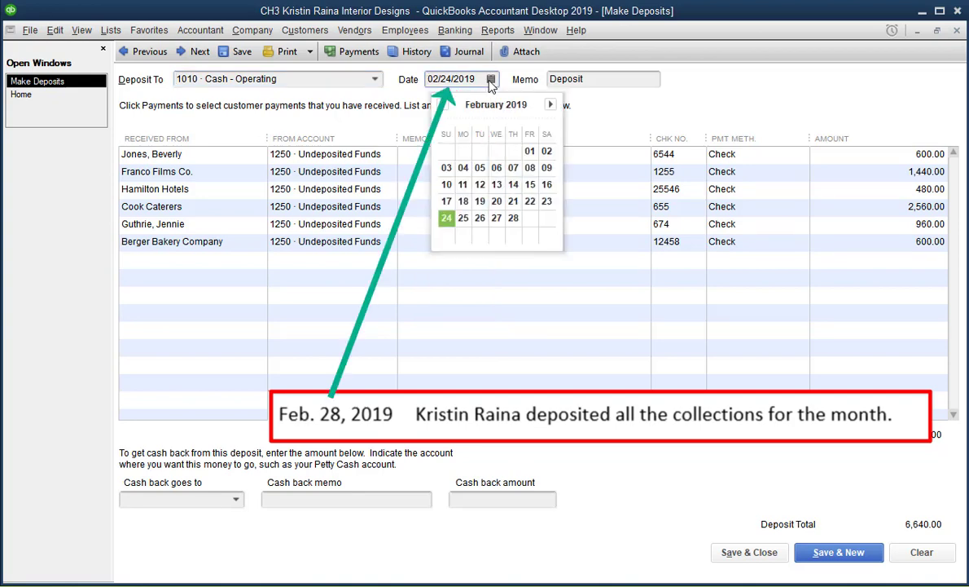
click(513, 219)
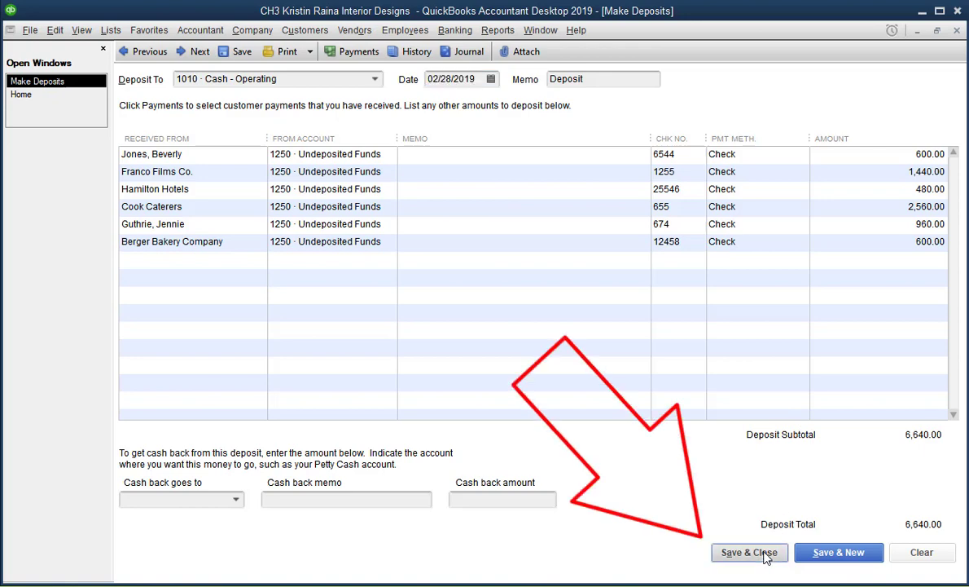
click(749, 553)
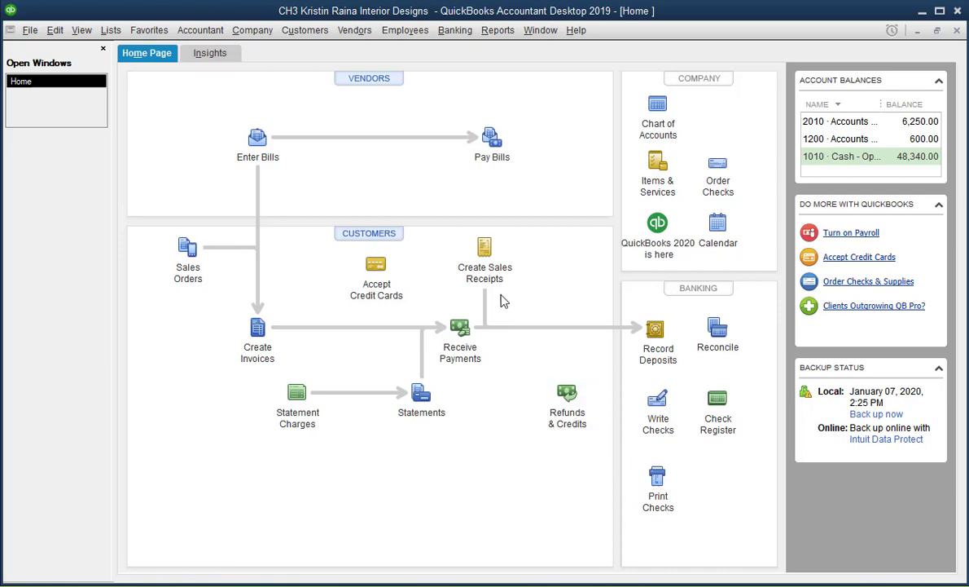
- Run the Journal report from 02/28/2019 to 02/28/2019 and expand it to show the deposit's individual payment lines
click(498, 30)
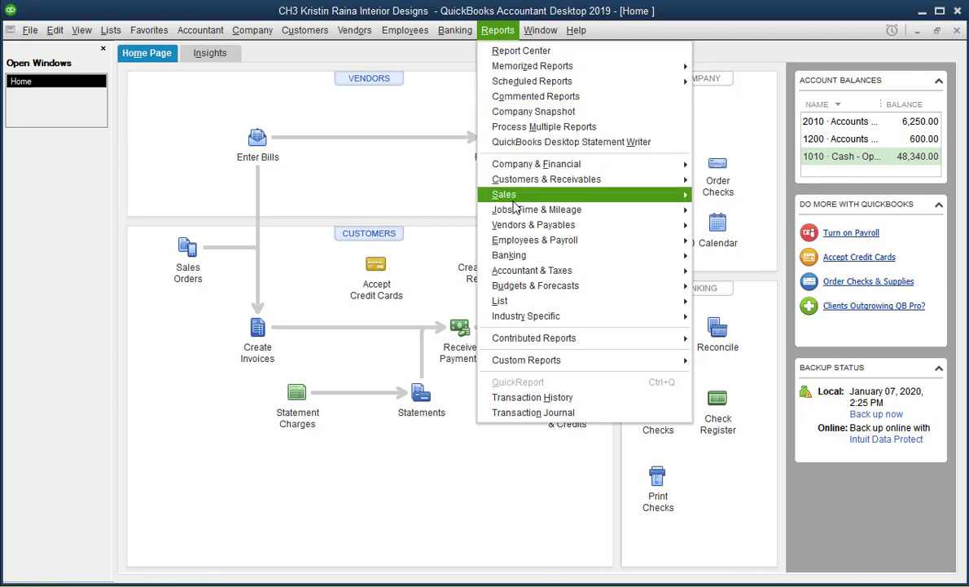
mouse_move(529, 275)
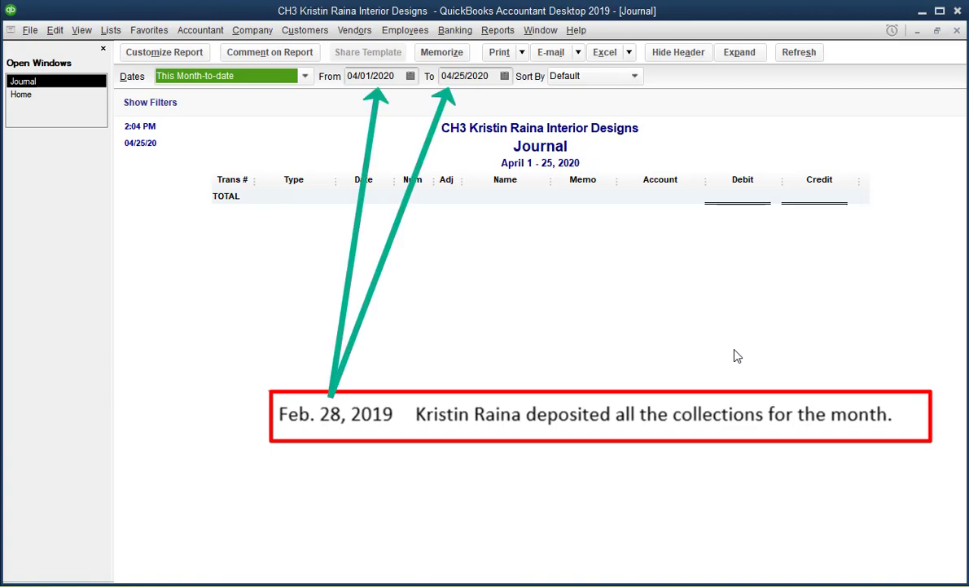
key(Tab)
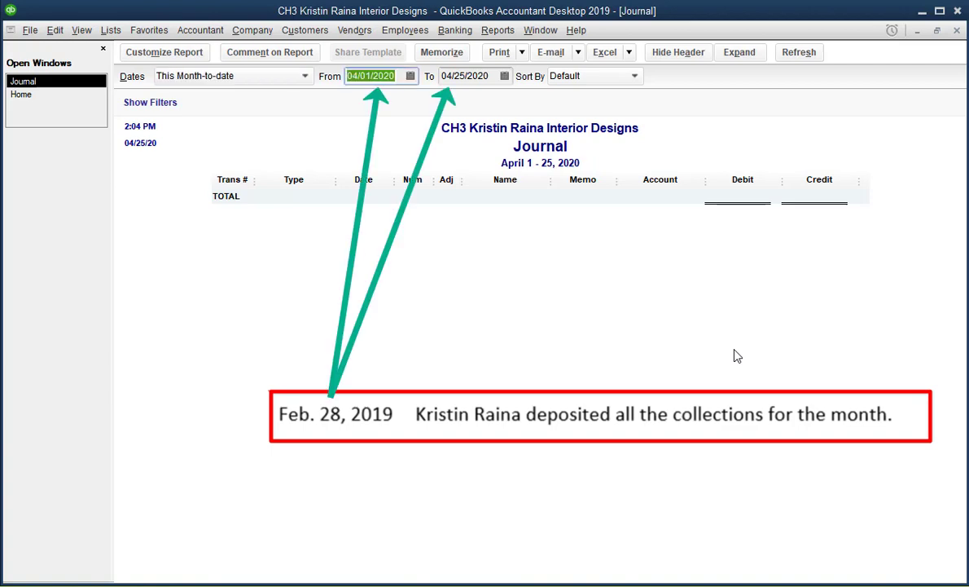
text(02/28/2019)
key(Tab)
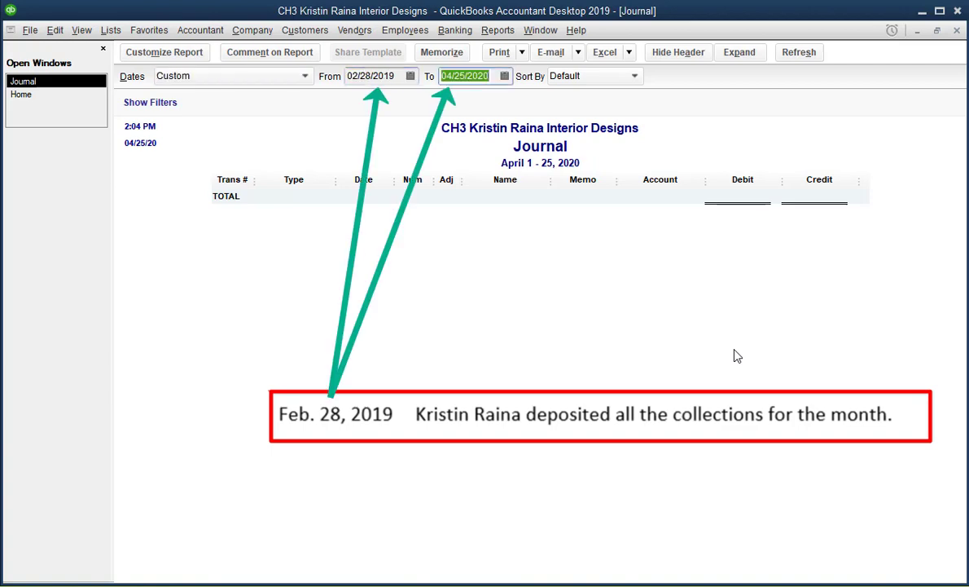
text(0)
text(2281019)
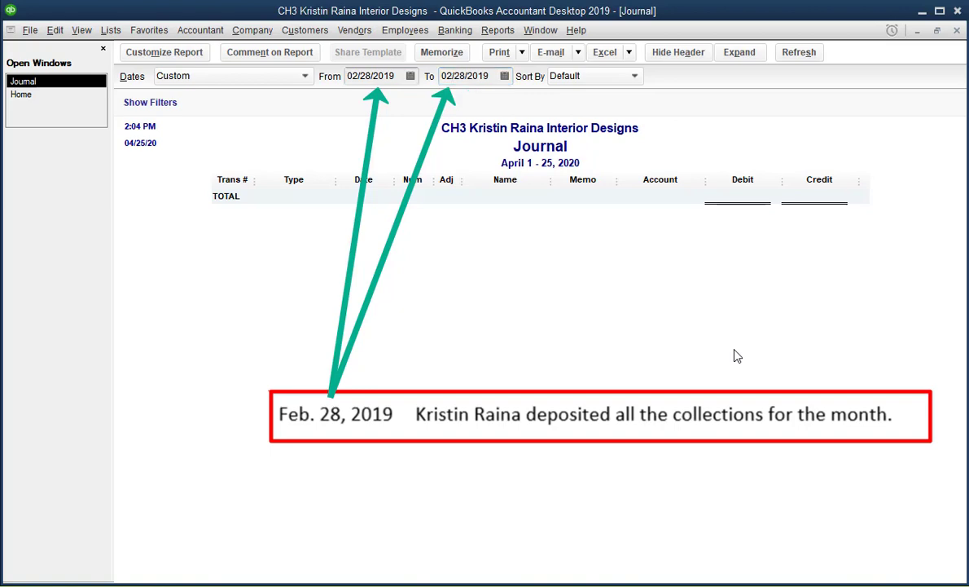
key(Tab)
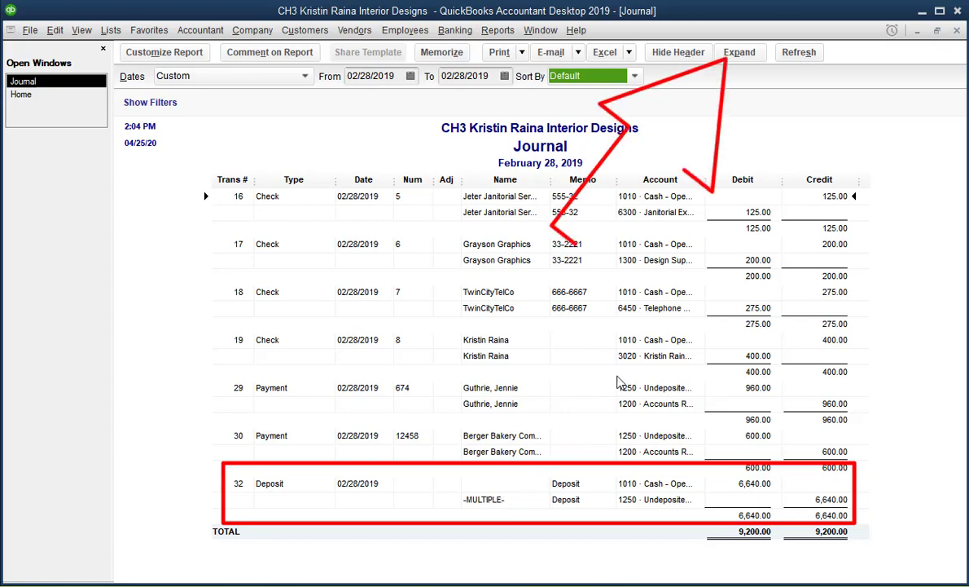
click(738, 52)
scroll(738, 236, down, 2)
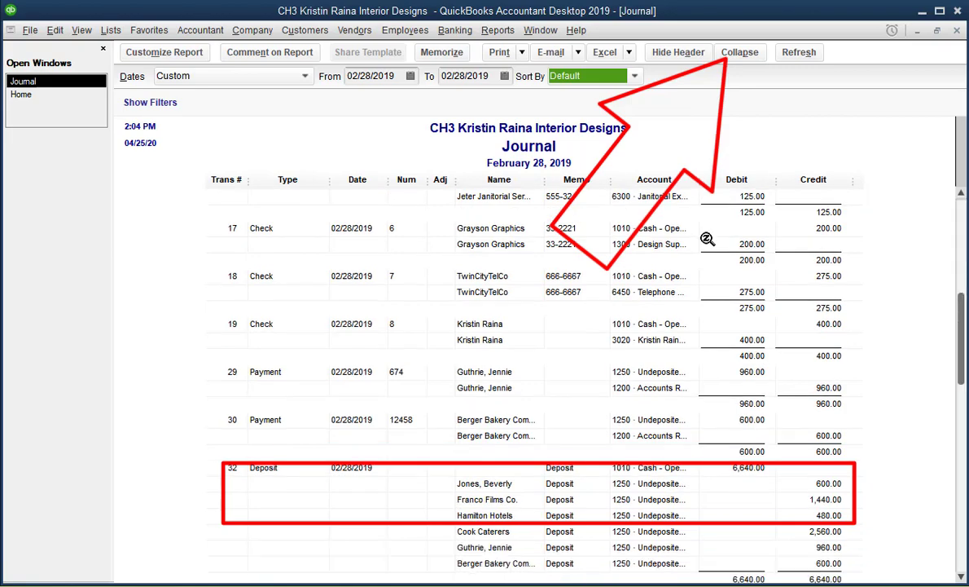